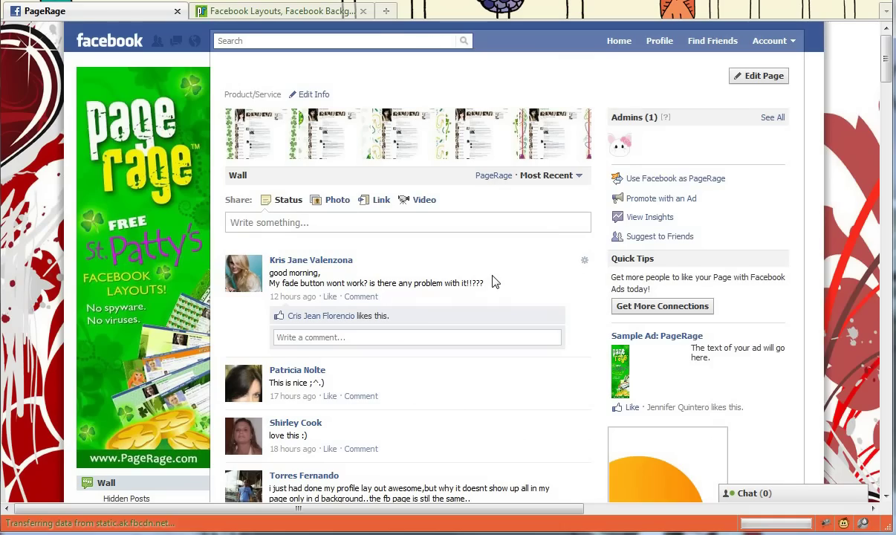
- Glance over the Facebook page, then switch to the PageRage Facebook Layouts tab
{"action": "scroll", "coordinate": [496, 282], "scroll_direction": "down", "scroll_amount": 4}
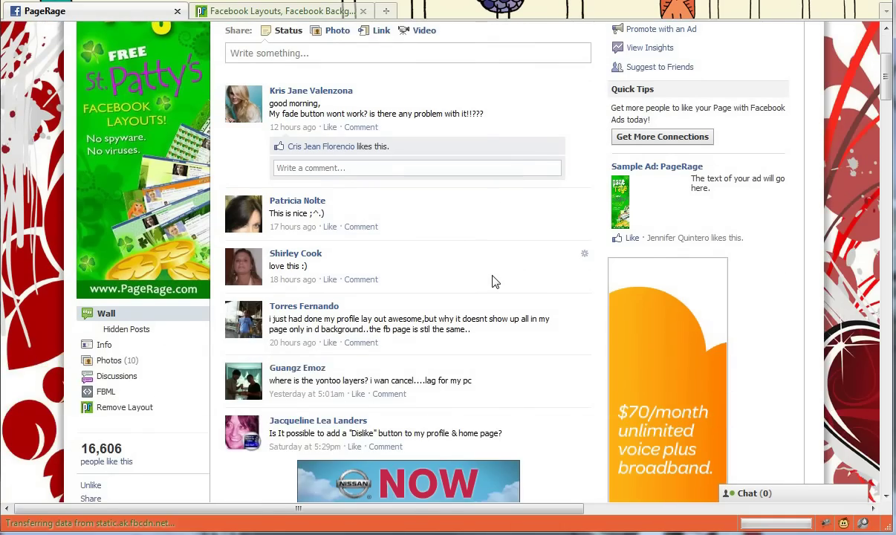
{"action": "scroll", "coordinate": [496, 282], "scroll_direction": "up", "scroll_amount": 4}
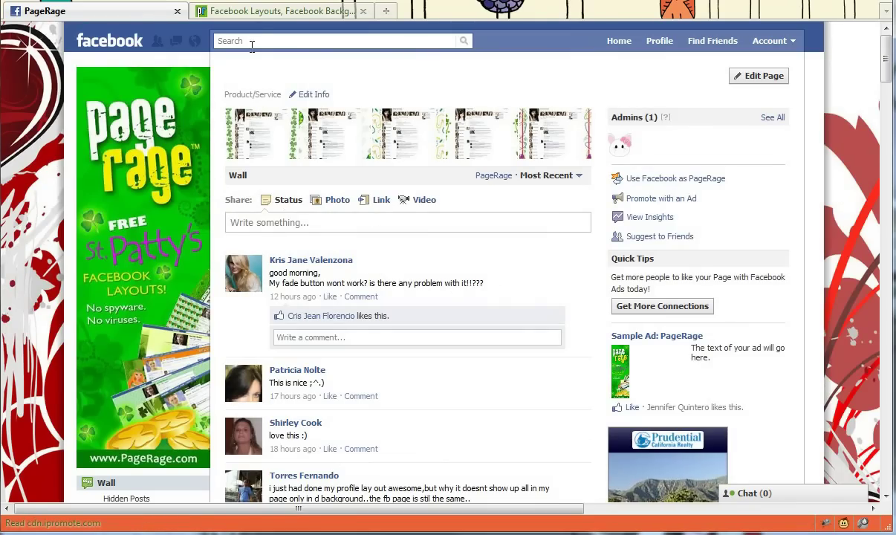
{"action": "left_click", "coordinate": [253, 14]}
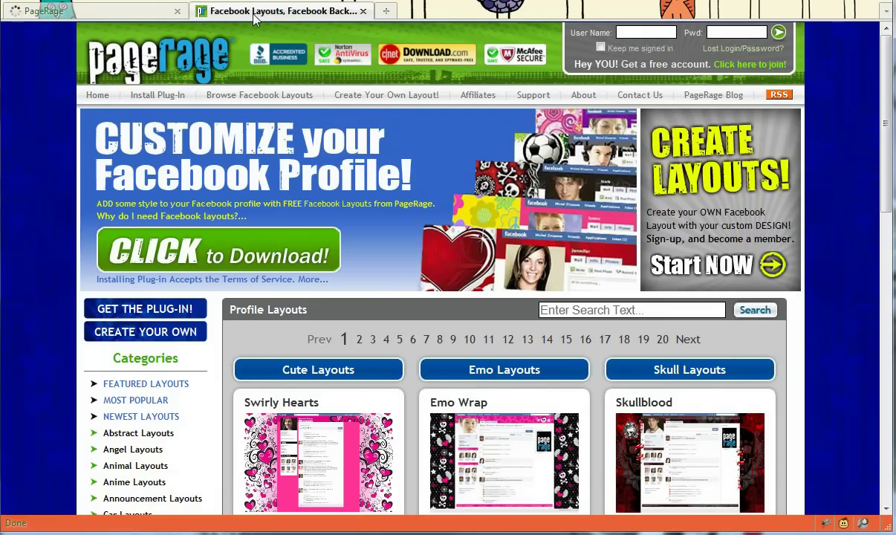
{"action": "scroll", "coordinate": [886, 214], "scroll_direction": "down", "scroll_amount": 10}
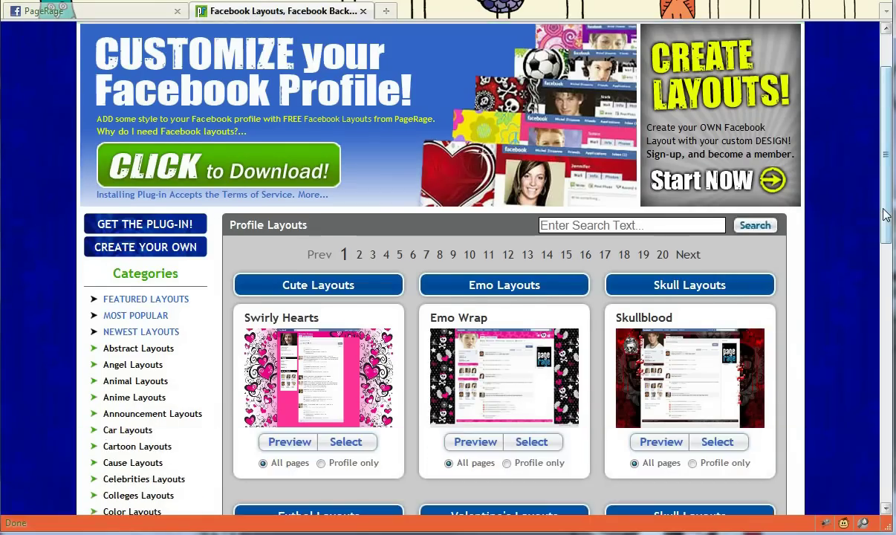
{"action": "scroll", "coordinate": [887, 214], "scroll_direction": "up", "scroll_amount": 10}
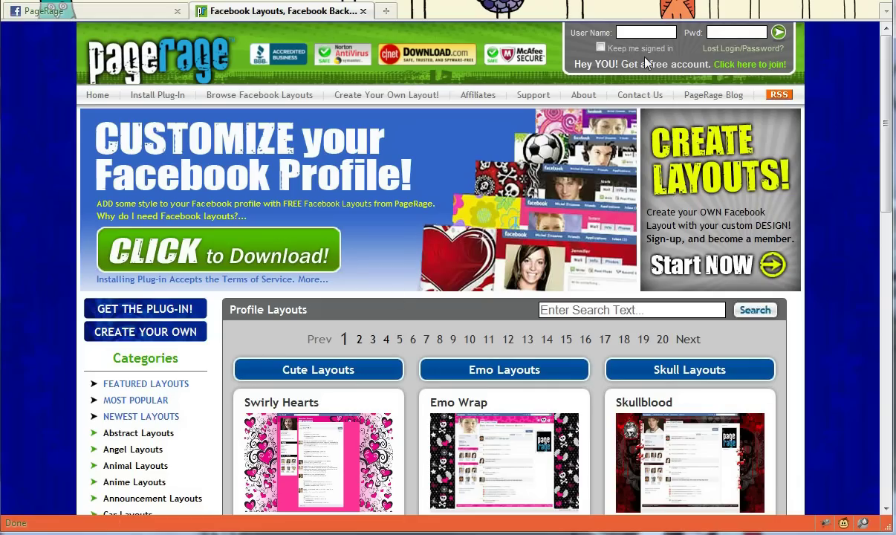
- Sign in to PageRage using the browser's saved account login
{"action": "left_click", "coordinate": [653, 33]}
{"action": "type", "text": "page"}
{"action": "key", "text": "Down"}
{"action": "key", "text": "Return"}
{"action": "key", "text": "Tab"}
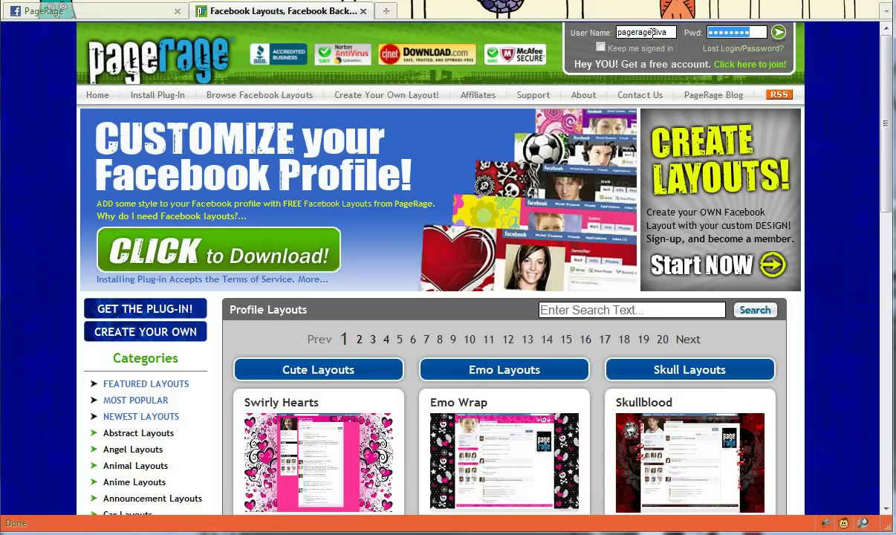
{"action": "key", "text": "Return"}
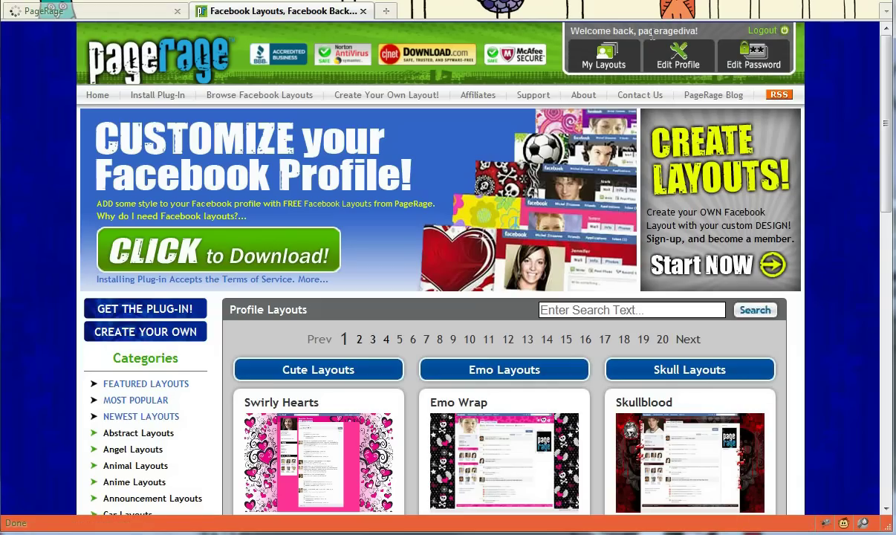
- Open My Layouts to see saved designs like Coral Reef and Pink Cheetah
{"action": "left_click", "coordinate": [616, 63]}
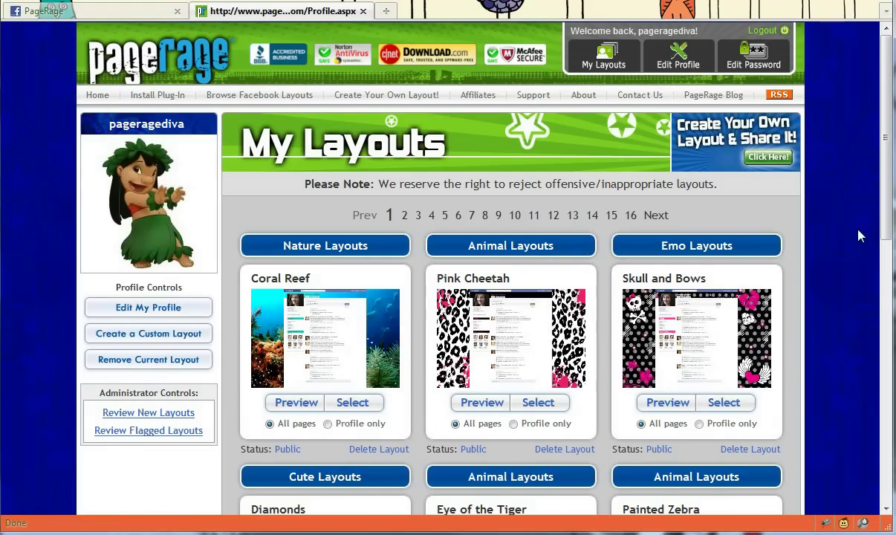
{"action": "scroll", "coordinate": [859, 236], "scroll_direction": "down", "scroll_amount": 2}
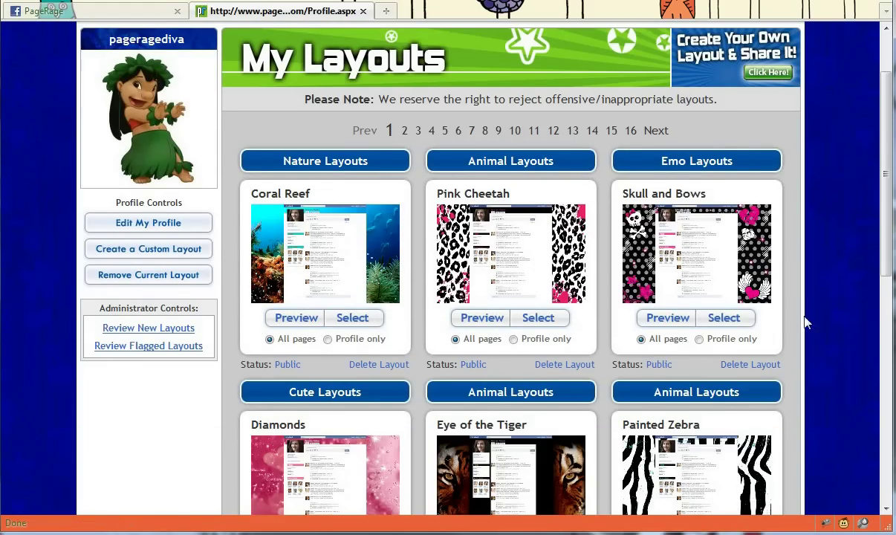
{"action": "scroll", "coordinate": [844, 325], "scroll_direction": "up", "scroll_amount": 2}
- Start a new custom layout and colour its Left Curtain pink
{"action": "left_click", "coordinate": [204, 339]}
{"action": "scroll", "coordinate": [752, 316], "scroll_direction": "down", "scroll_amount": 5}
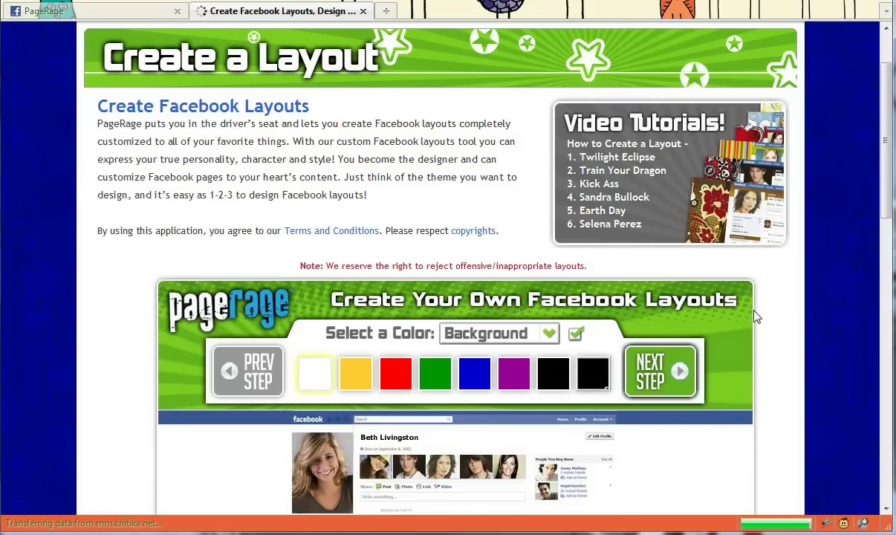
{"action": "scroll", "coordinate": [756, 316], "scroll_direction": "down", "scroll_amount": 2}
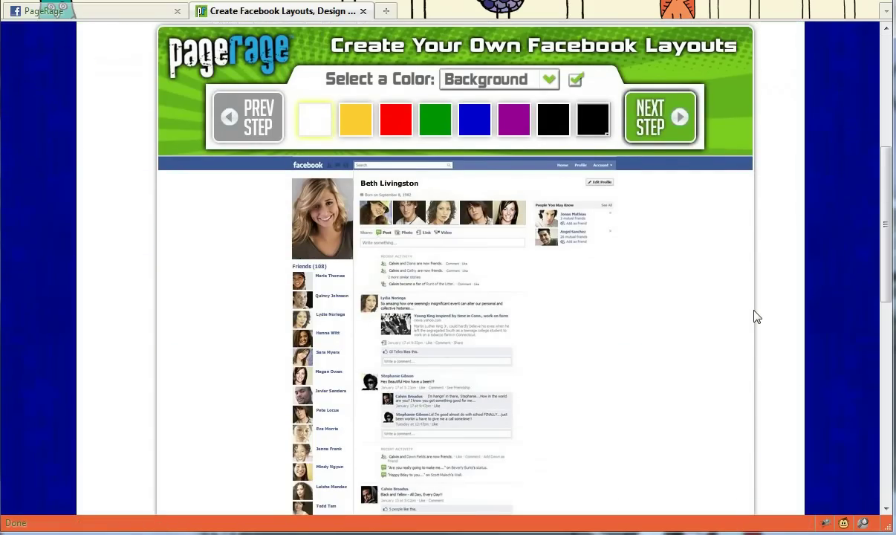
{"action": "left_click", "coordinate": [544, 84]}
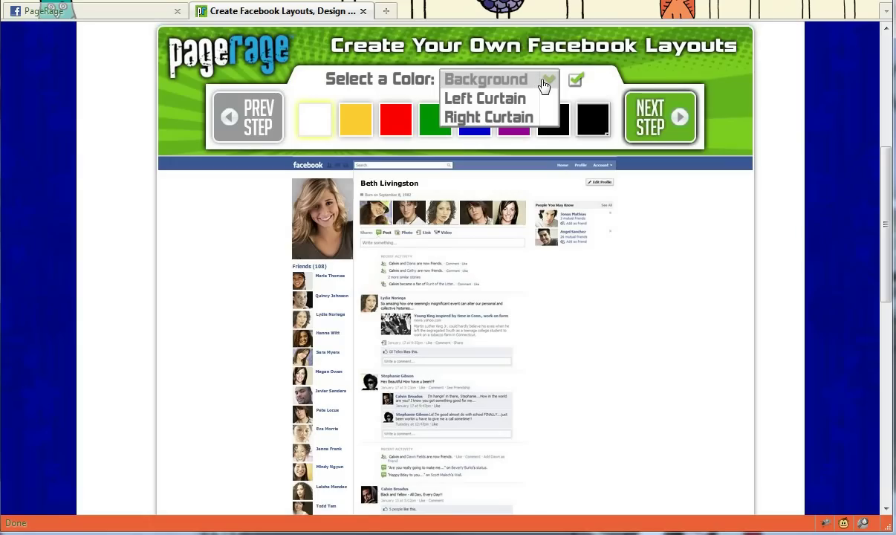
{"action": "left_click", "coordinate": [529, 98]}
{"action": "left_click", "coordinate": [593, 121]}
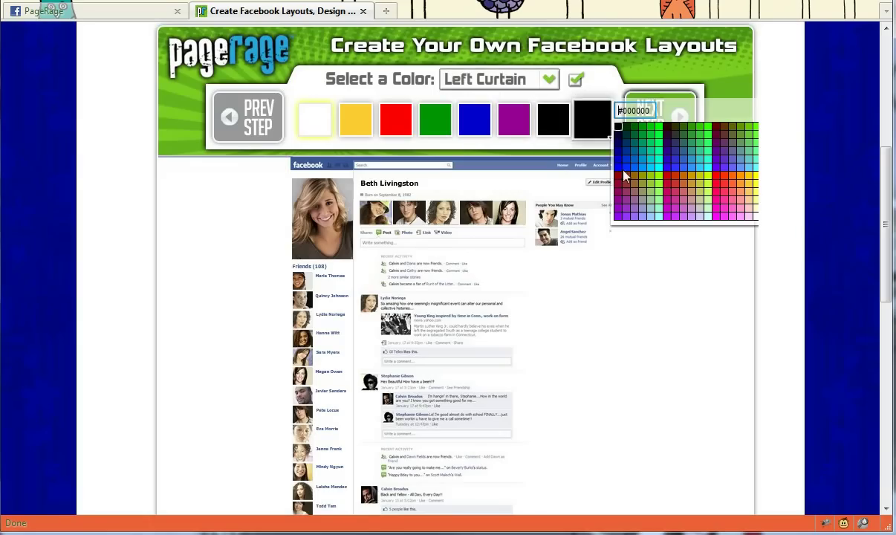
{"action": "left_click", "coordinate": [723, 200]}
- Colour the Right Curtain pink #ff0099 too and continue to the image-upload step
{"action": "left_click", "coordinate": [548, 80]}
{"action": "left_click", "coordinate": [525, 118]}
{"action": "left_click", "coordinate": [593, 122]}
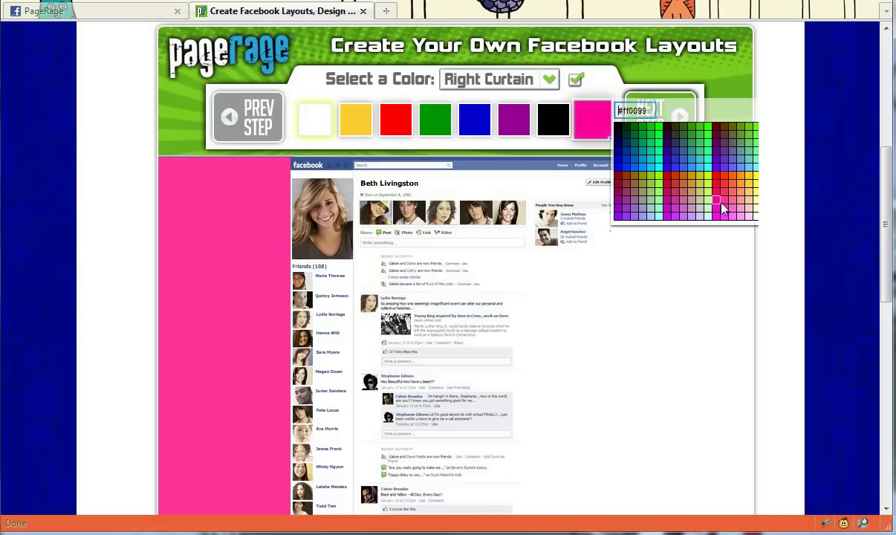
{"action": "left_click", "coordinate": [724, 204]}
{"action": "scroll", "coordinate": [550, 338], "scroll_direction": "down", "scroll_amount": 3}
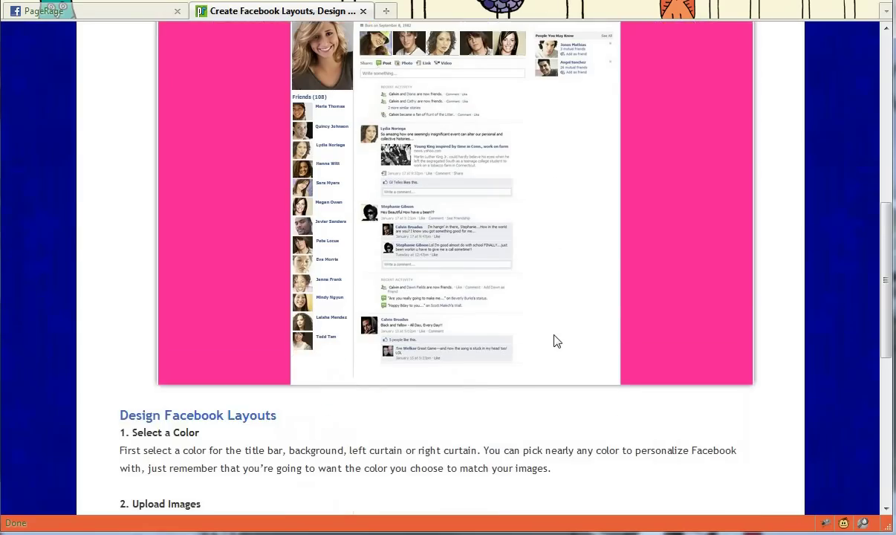
{"action": "scroll", "coordinate": [558, 342], "scroll_direction": "up", "scroll_amount": 5}
{"action": "left_click", "coordinate": [660, 199]}
- Set Left Curtain as the target for the kitty1.jpg image upload
{"action": "scroll", "coordinate": [609, 268], "scroll_direction": "down", "scroll_amount": 2}
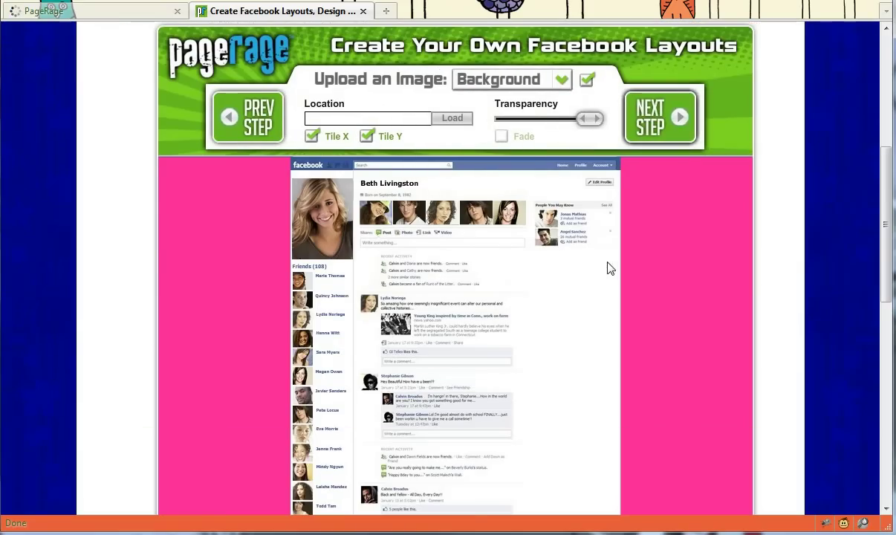
{"action": "left_click", "coordinate": [563, 82]}
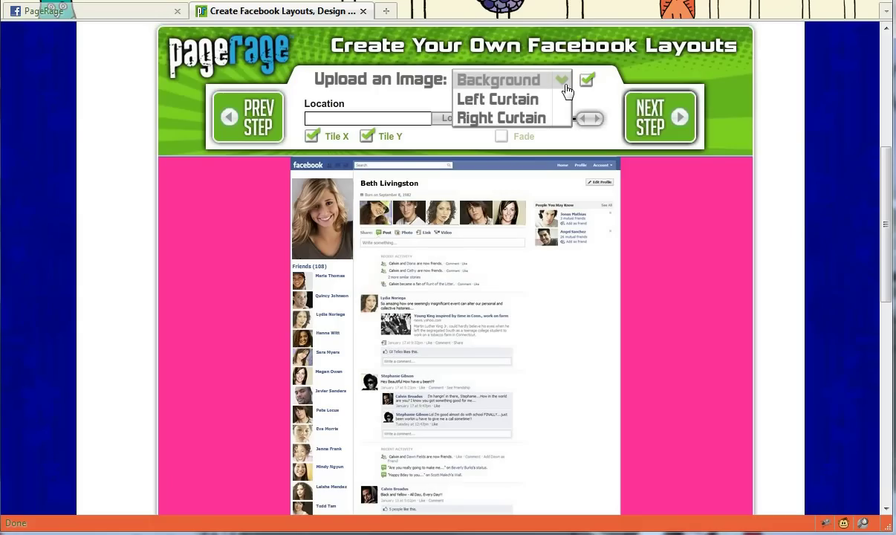
{"action": "left_click", "coordinate": [498, 99]}
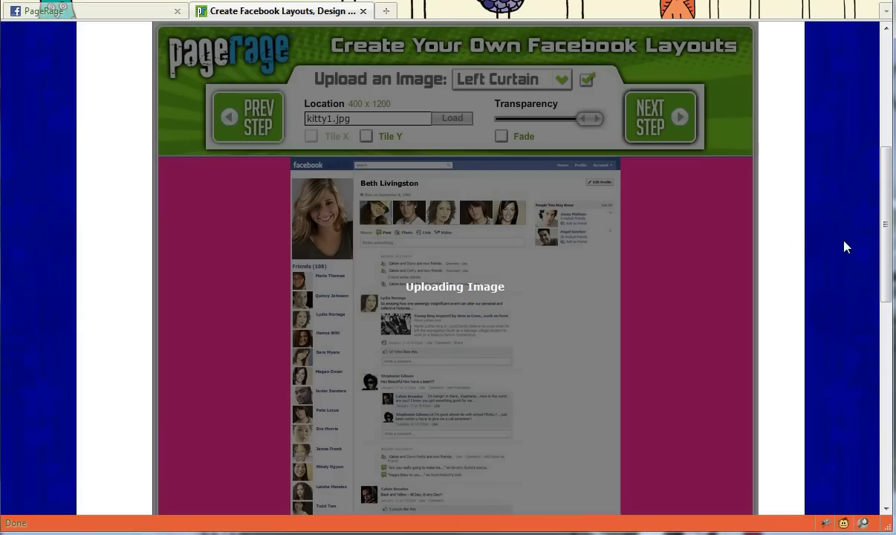
- Switch the kitten curtain from Fade to Tile Y so it repeats down the page
{"action": "scroll", "coordinate": [846, 247], "scroll_direction": "down", "scroll_amount": 2}
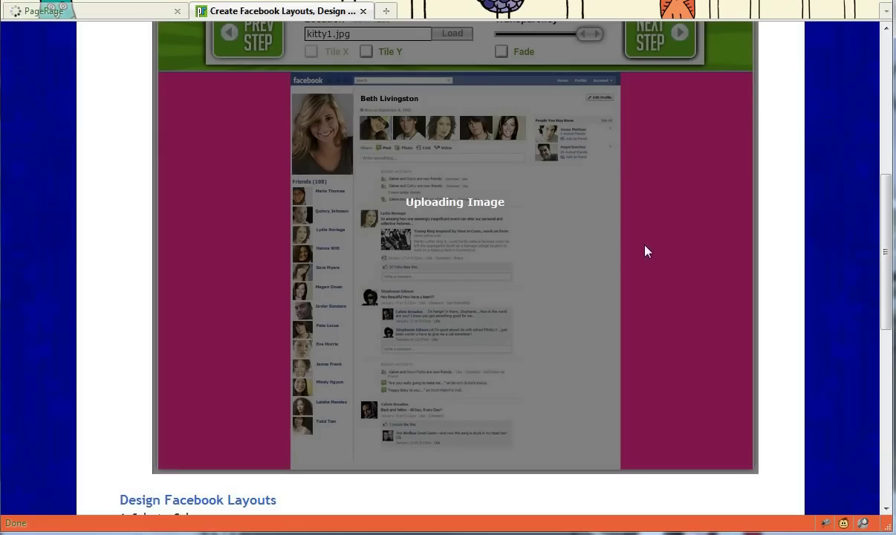
{"action": "scroll", "coordinate": [633, 254], "scroll_direction": "up", "scroll_amount": 2}
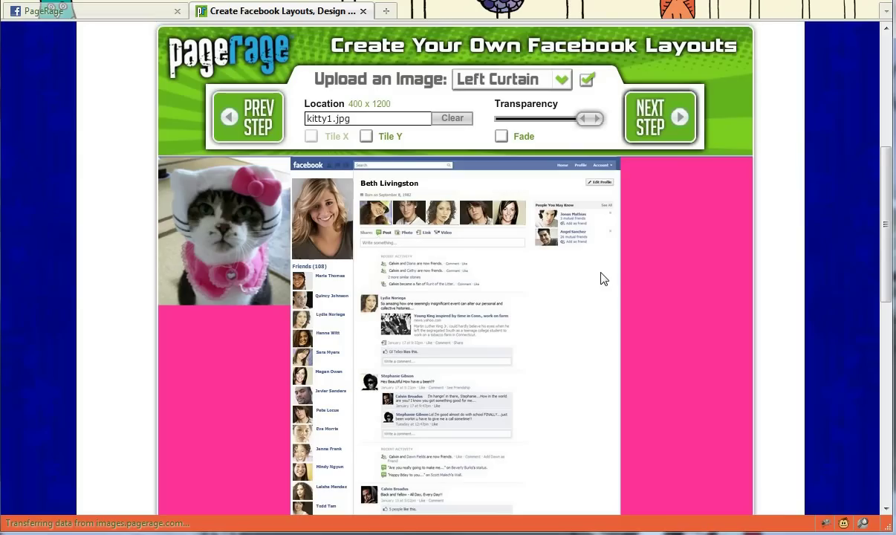
{"action": "left_click", "coordinate": [502, 136]}
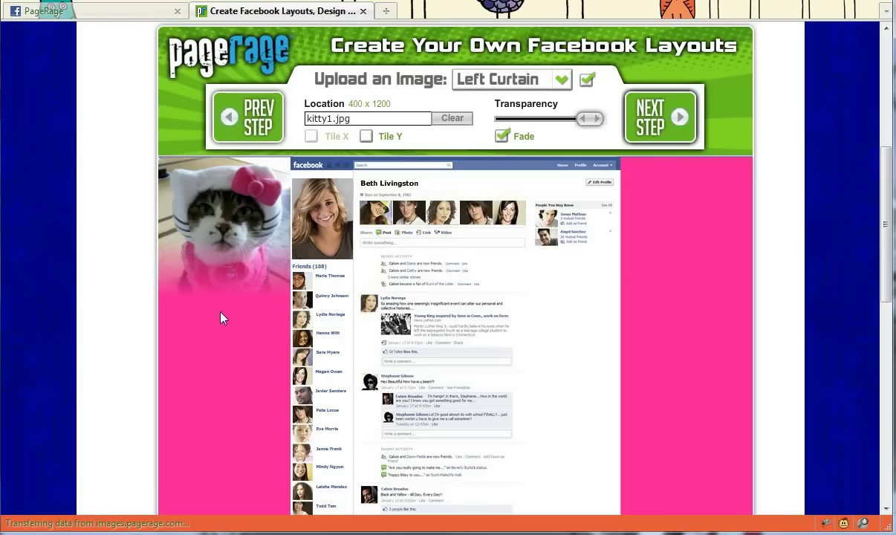
{"action": "left_click", "coordinate": [366, 136]}
- Drag the Transparency slider left to make the kitten curtain partly see-through
{"action": "scroll", "coordinate": [566, 348], "scroll_direction": "down", "scroll_amount": 1}
{"action": "scroll", "coordinate": [567, 348], "scroll_direction": "up", "scroll_amount": 1}
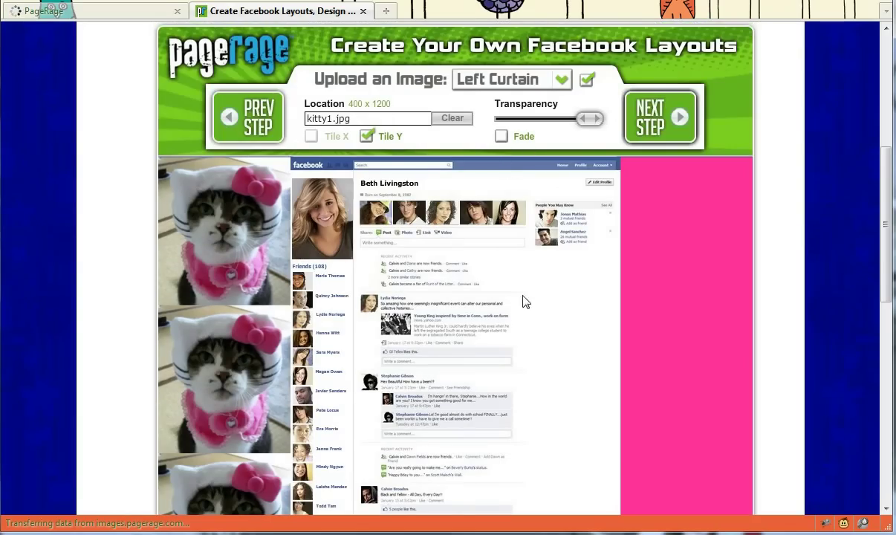
{"action": "scroll", "coordinate": [541, 314], "scroll_direction": "down", "scroll_amount": 1}
{"action": "scroll", "coordinate": [541, 314], "scroll_direction": "up", "scroll_amount": 1}
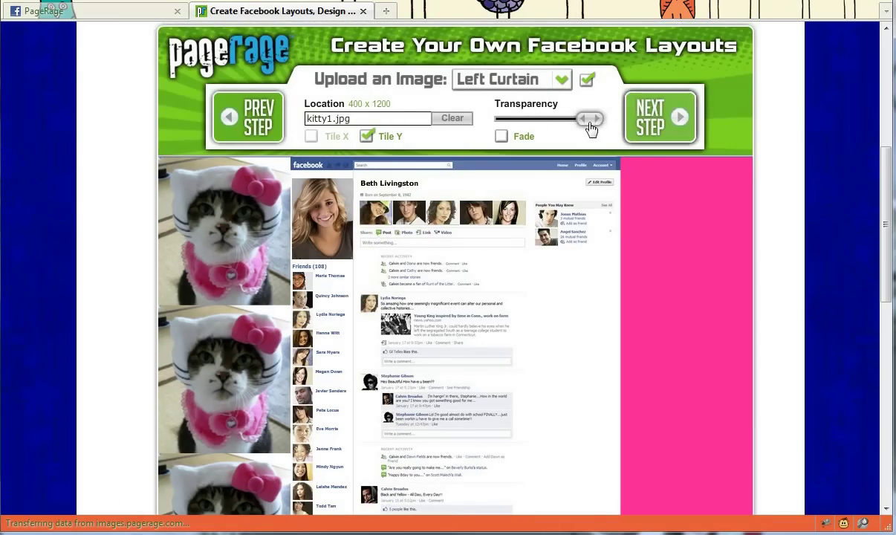
{"action": "scroll", "coordinate": [592, 130], "scroll_direction": "down", "scroll_amount": 1}
{"action": "left_click_drag", "start_coordinate": [594, 53], "coordinate": [576, 41]}
- Set the layout's text colour to pink from the custom palette and reach finishing touches
{"action": "scroll", "coordinate": [606, 148], "scroll_direction": "up", "scroll_amount": 2}
{"action": "left_click", "coordinate": [661, 216]}
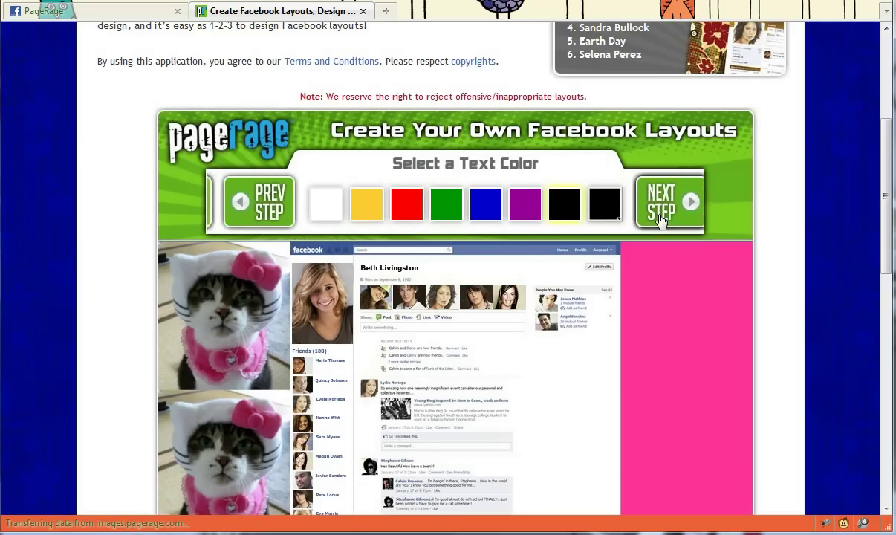
{"action": "scroll", "coordinate": [640, 216], "scroll_direction": "down", "scroll_amount": 1}
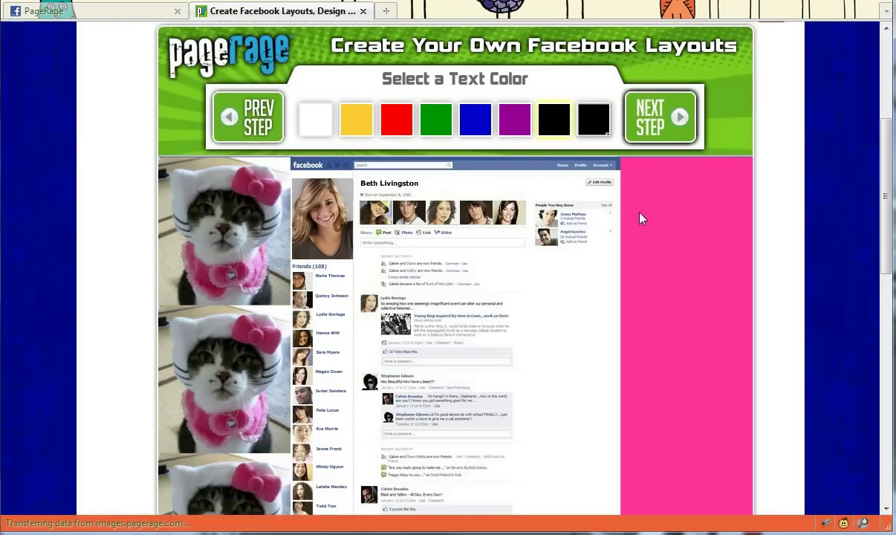
{"action": "left_click", "coordinate": [580, 133]}
{"action": "left_click", "coordinate": [729, 202]}
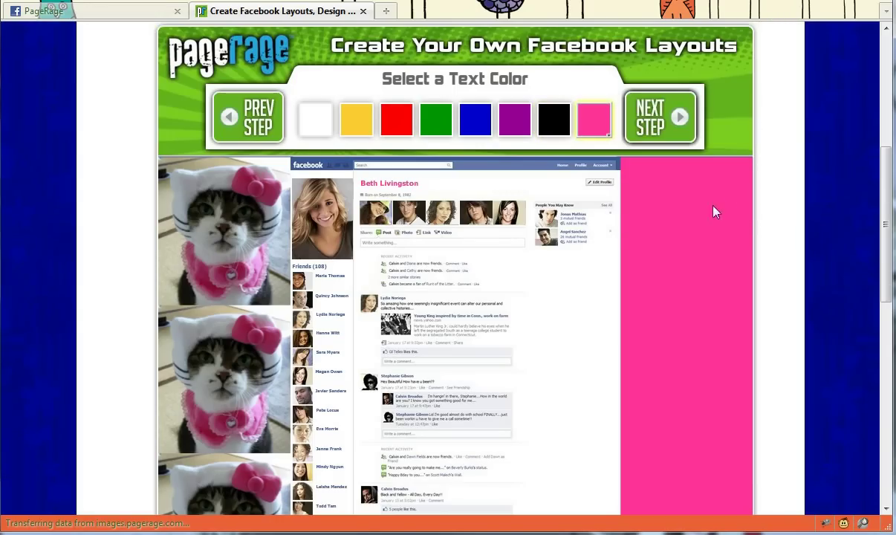
{"action": "left_click", "coordinate": [652, 132]}
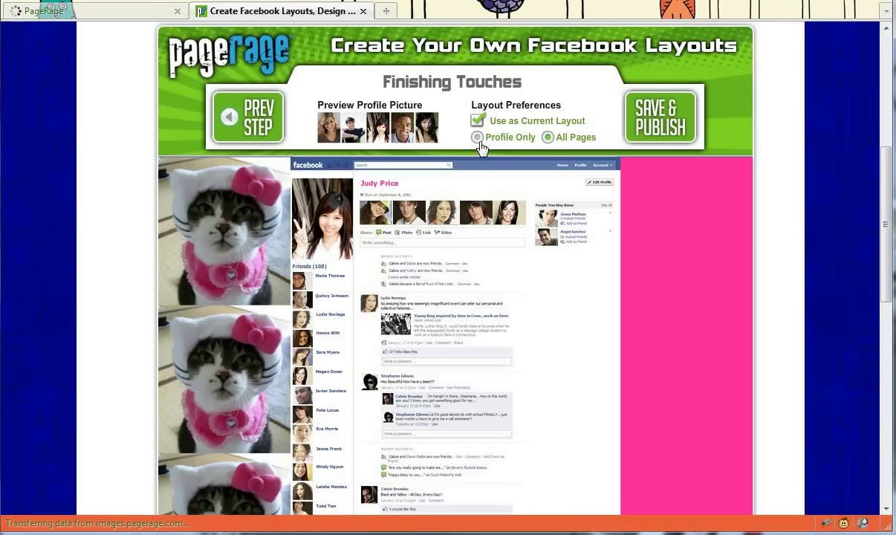
- Uncheck Use as Current Layout and choose Save & Publish to bring up Layout Info
{"action": "left_click", "coordinate": [477, 121]}
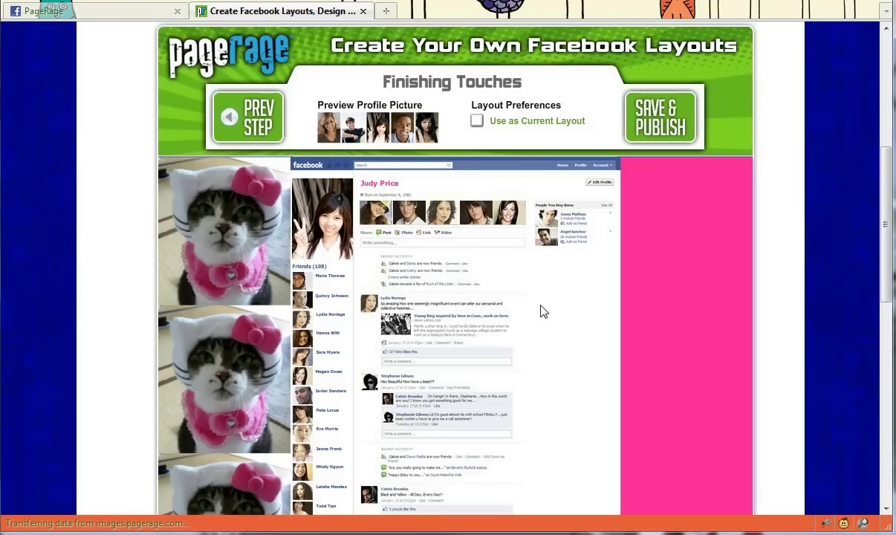
{"action": "scroll", "coordinate": [539, 310], "scroll_direction": "down", "scroll_amount": 1}
{"action": "scroll", "coordinate": [540, 310], "scroll_direction": "up", "scroll_amount": 1}
{"action": "left_click", "coordinate": [661, 123]}
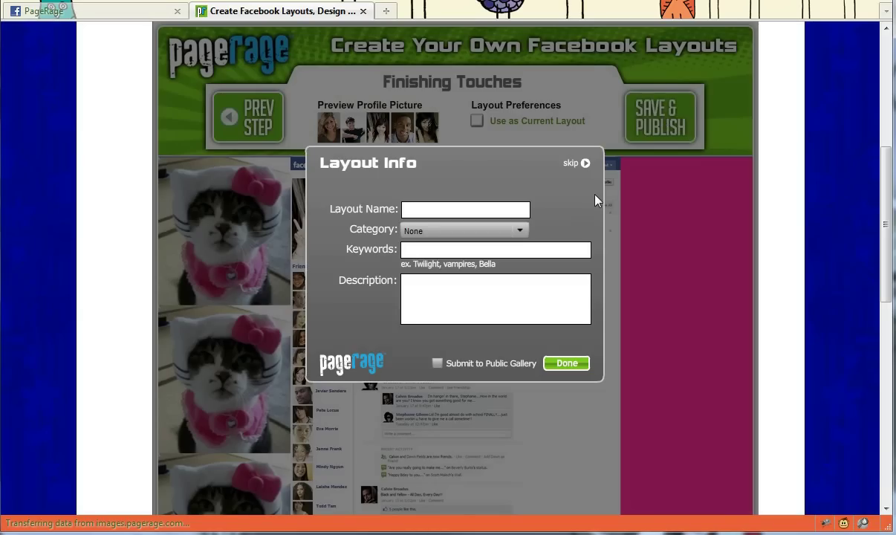
- Name the layout 'kitty' and finish publishing it with Done
{"action": "type", "text": "kitty"}
{"action": "left_click", "coordinate": [568, 363]}
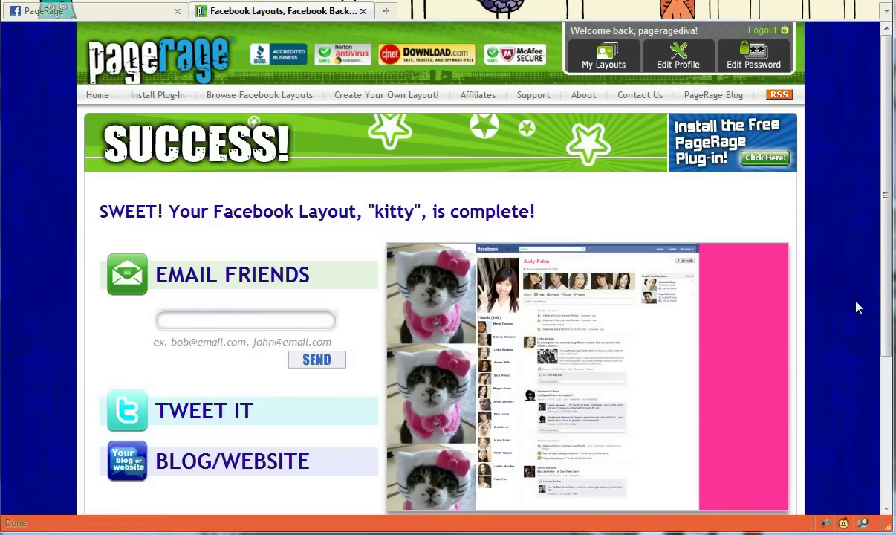
- Review kitty's TWEET IT and BLOG/WEBSITE sharing options on the success page
{"action": "scroll", "coordinate": [857, 307], "scroll_direction": "down", "scroll_amount": 2}
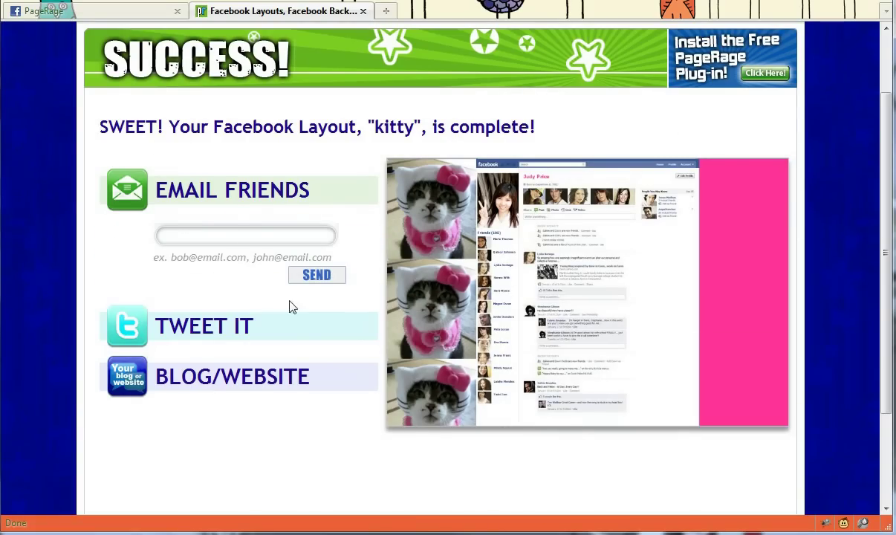
{"action": "left_click", "coordinate": [212, 328]}
{"action": "scroll", "coordinate": [307, 390], "scroll_direction": "down", "scroll_amount": 2}
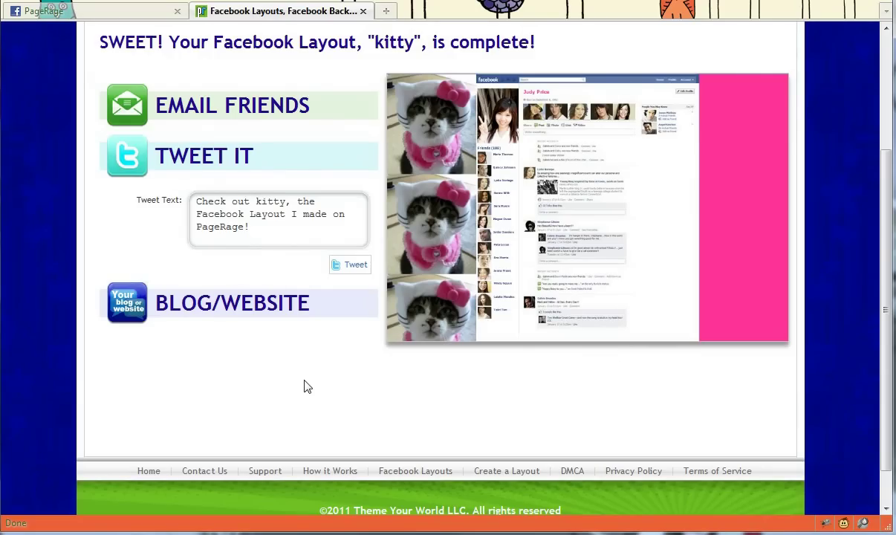
{"action": "left_click", "coordinate": [218, 306]}
{"action": "scroll", "coordinate": [456, 437], "scroll_direction": "up", "scroll_amount": 6}
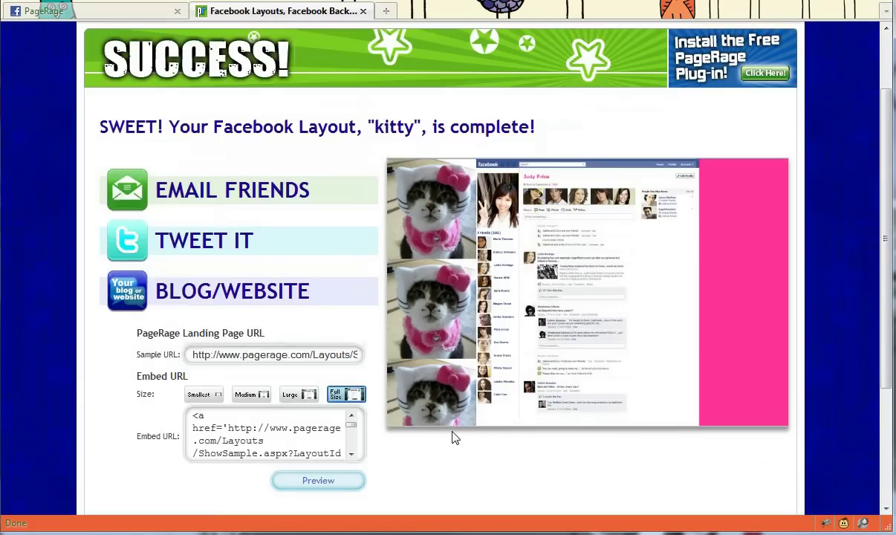
{"action": "scroll", "coordinate": [603, 375], "scroll_direction": "down", "scroll_amount": 6}
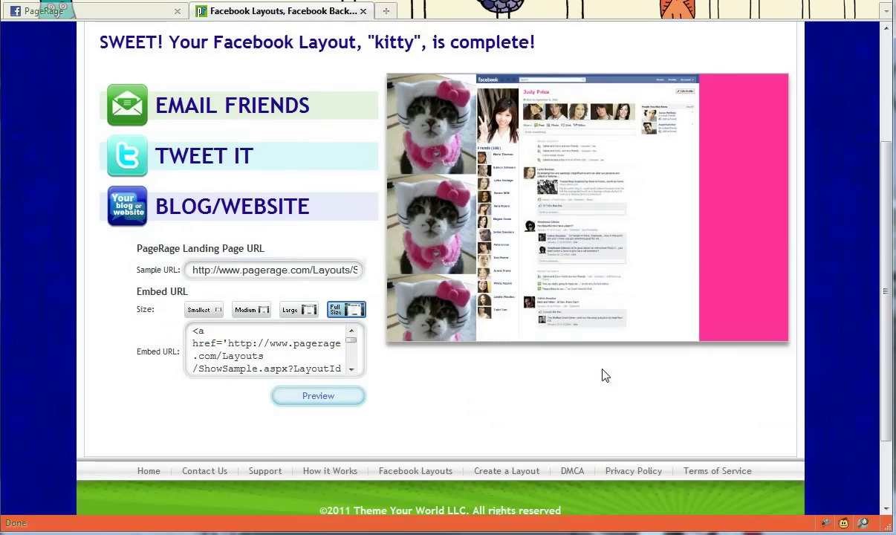
{"action": "scroll", "coordinate": [604, 376], "scroll_direction": "down", "scroll_amount": 2}
{"action": "scroll", "coordinate": [604, 375], "scroll_direction": "up", "scroll_amount": 6}
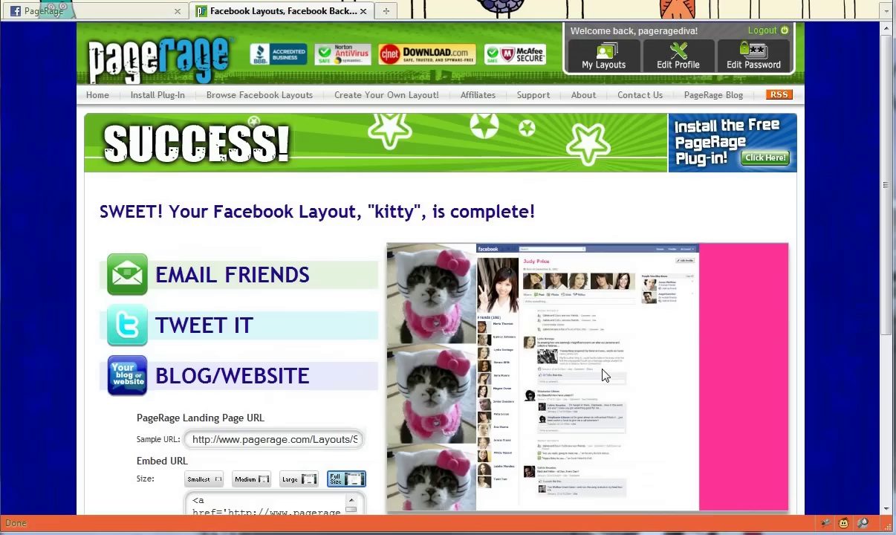
- Open My Layouts, then return to the PageRage Facebook tab and scroll its wall
{"action": "left_click", "coordinate": [577, 55]}
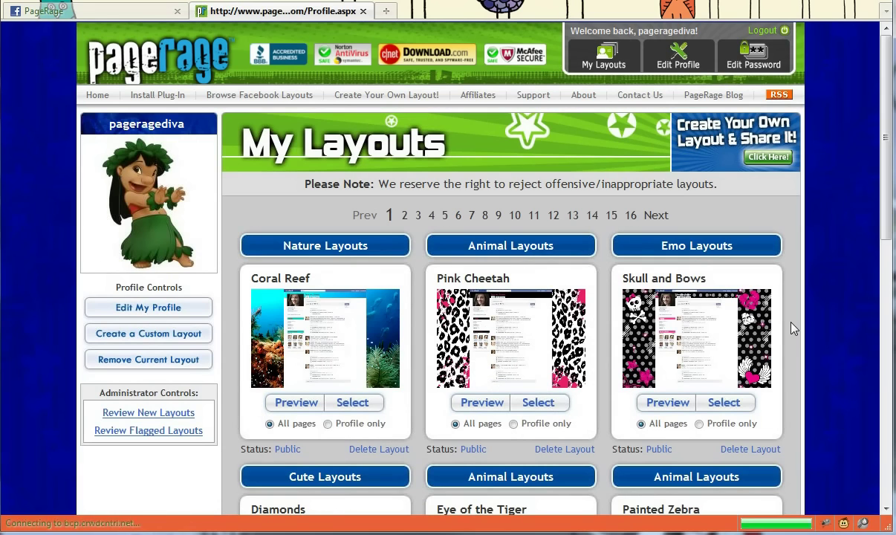
{"action": "key", "text": "ctrl+Tab"}
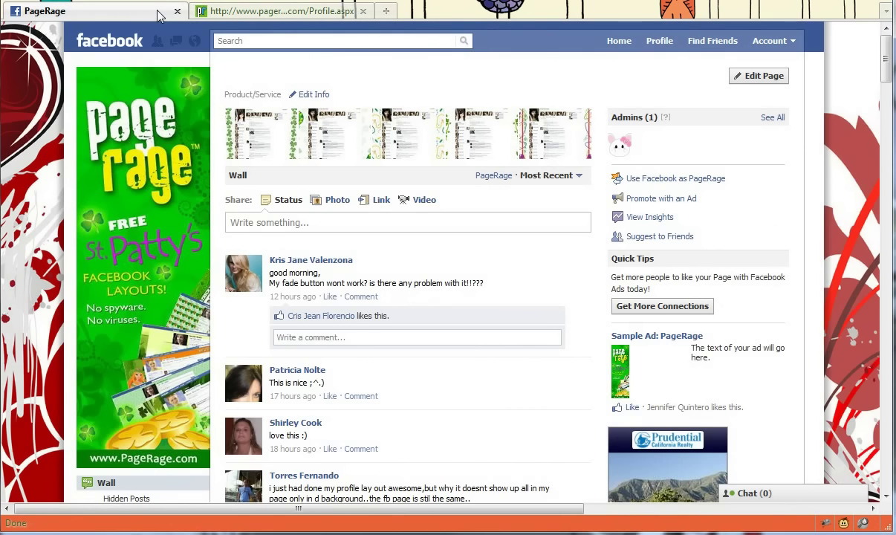
{"action": "scroll", "coordinate": [761, 333], "scroll_direction": "down", "scroll_amount": 10}
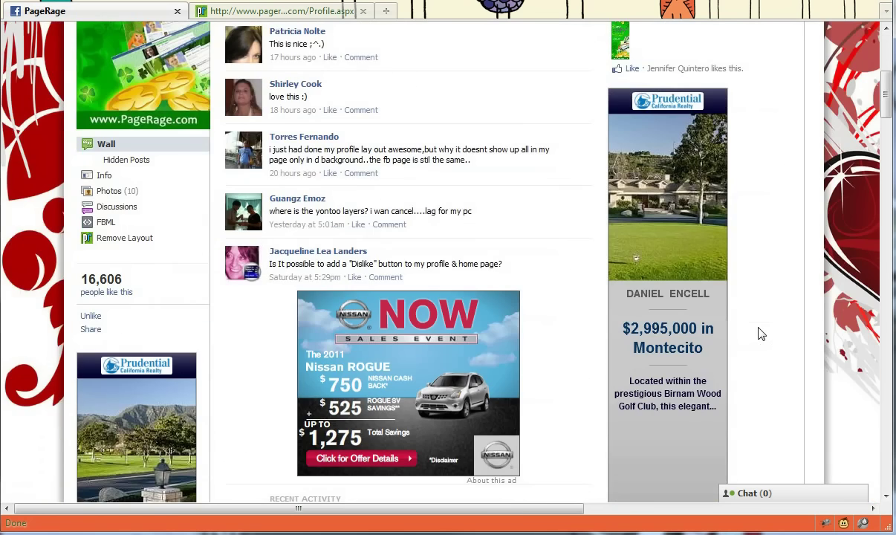